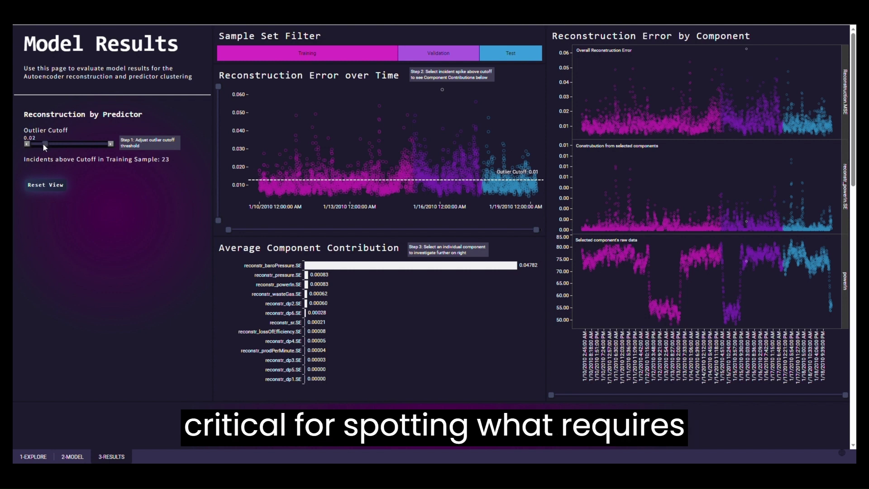
- Set the Outlier Cutoff slider to 0.04
left_click_drag(49, 148, 55, 149)
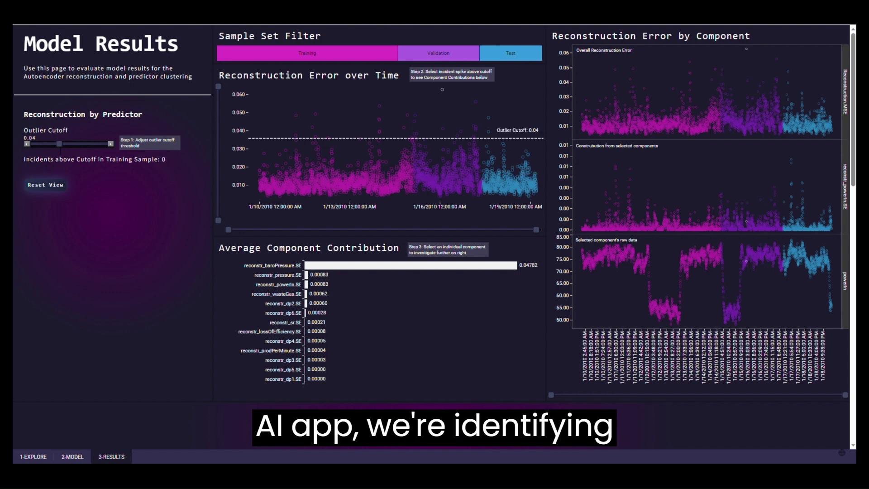
mouse_move(475, 103)
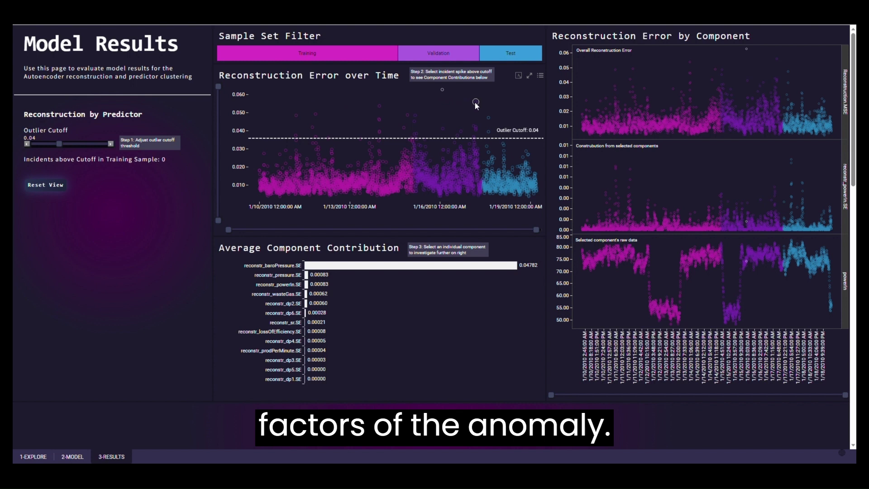
- Pick an above-cutoff incident spike and mark a high overall reconstruction error stretch
left_click(475, 103)
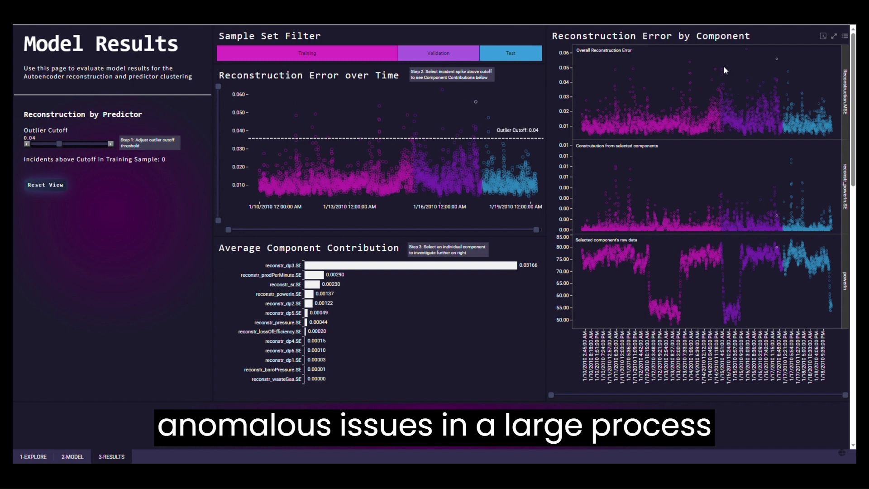
mouse_move(723, 66)
left_mouse_down()
mouse_move(771, 139)
mouse_move(786, 92)
left_mouse_up()
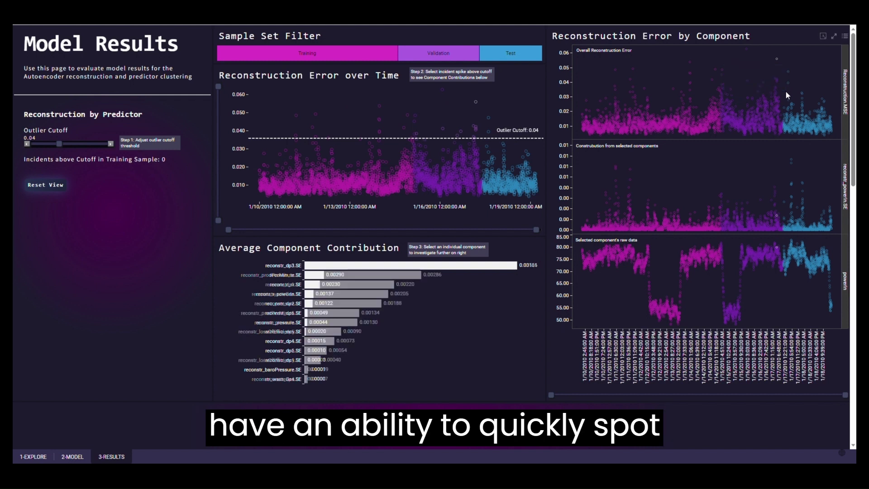